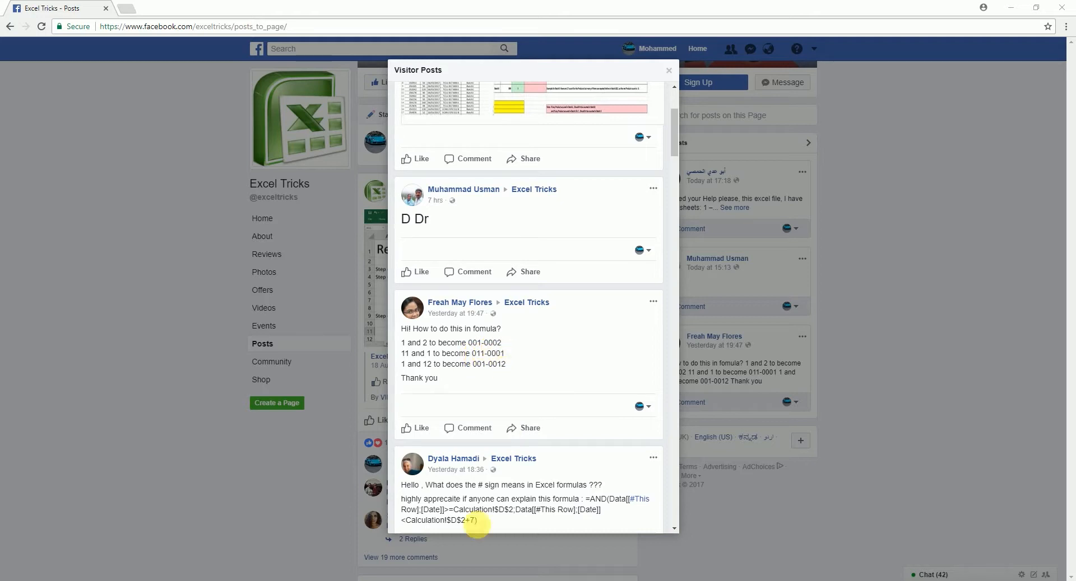
Switch from the Facebook post to the Excel workbook with the sample number pairs
{"action": "left_click", "coordinate": [446, 578]}
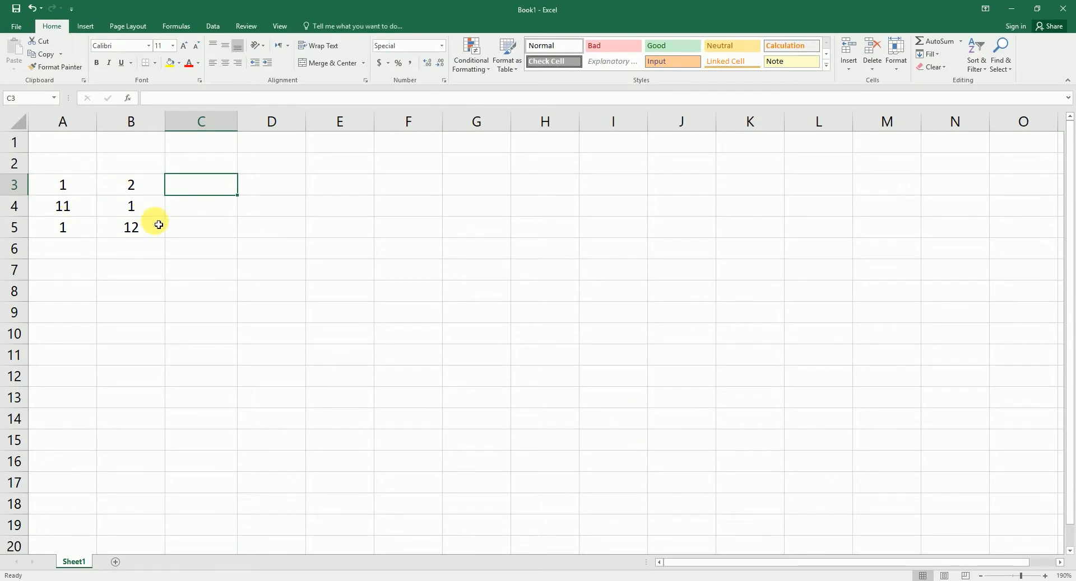
{"action": "type", "text": "="}
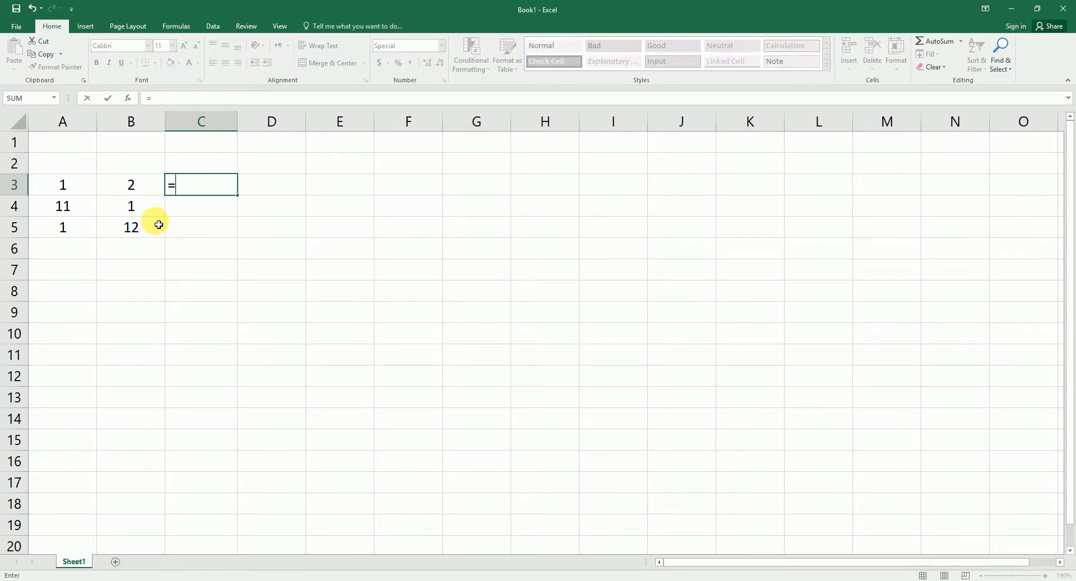
{"action": "type", "text": "text"}
Enter =TEXT(A3,"000-")&TEXT(B3,"0000") in C3 so it shows 001-0002
{"action": "key", "text": "Tab"}
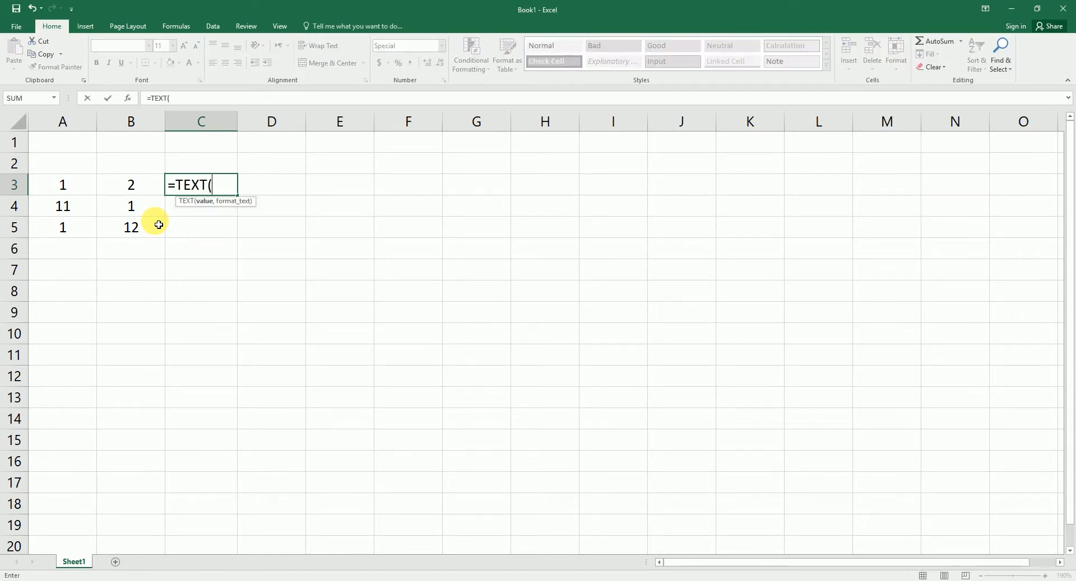
{"action": "left_click", "coordinate": [75, 188]}
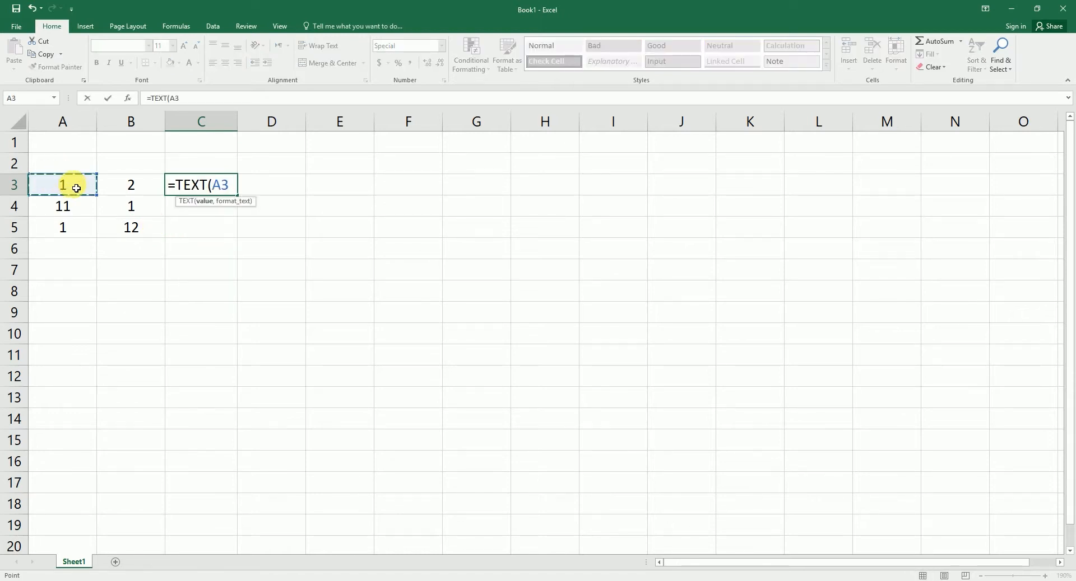
{"action": "type", "text": ","}
{"action": "type", "text": "\""}
{"action": "type", "text": "000"}
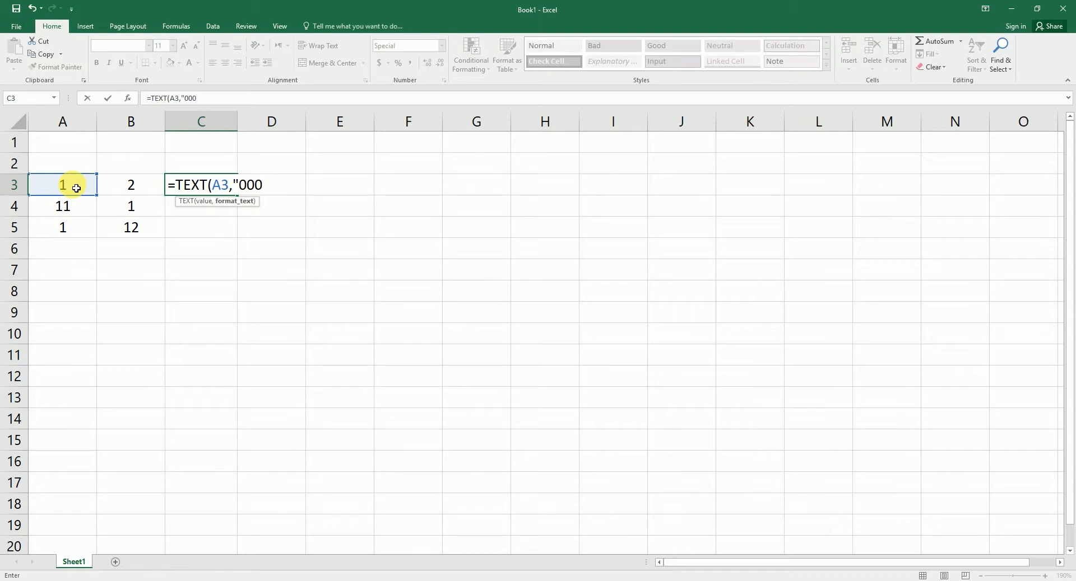
{"action": "type", "text": "-"}
{"action": "type", "text": "\""}
{"action": "type", "text": ")"}
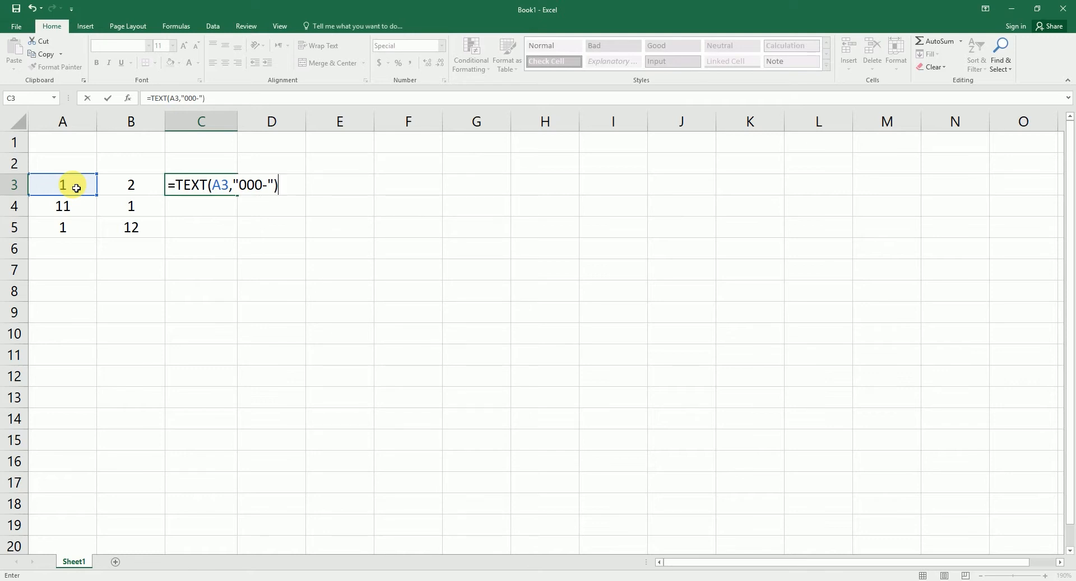
{"action": "type", "text": "&"}
{"action": "type", "text": "text"}
{"action": "key", "text": "Tab"}
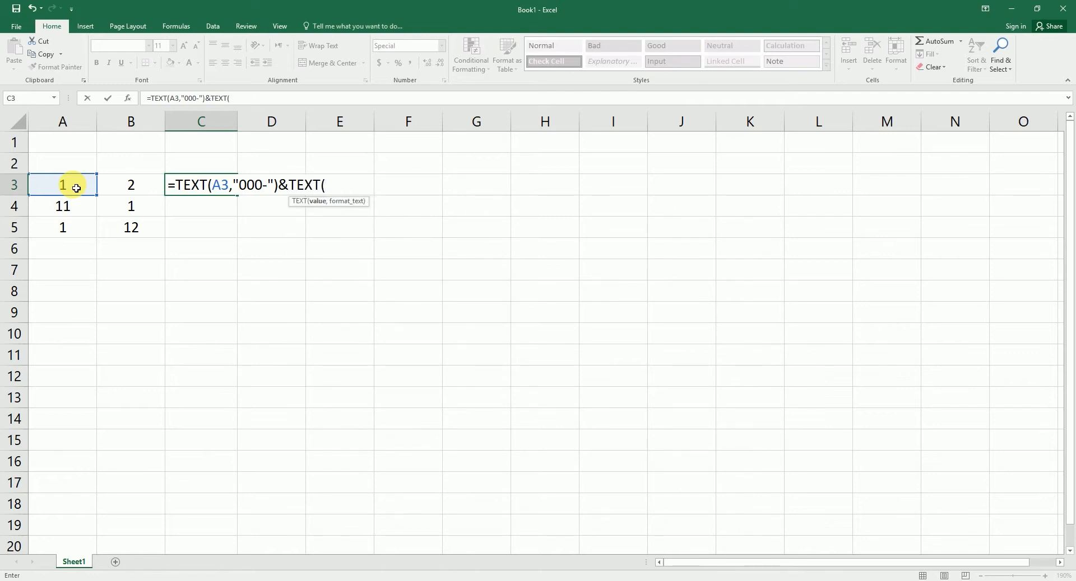
{"action": "left_click", "coordinate": [144, 189]}
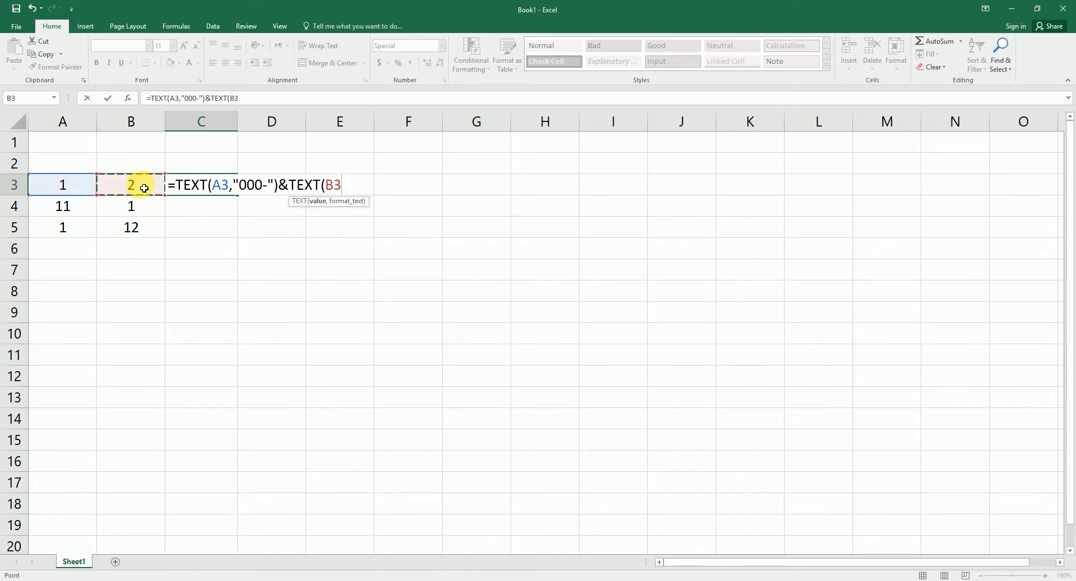
{"action": "type", "text": ",\"0000\""}
{"action": "key", "text": "Return"}
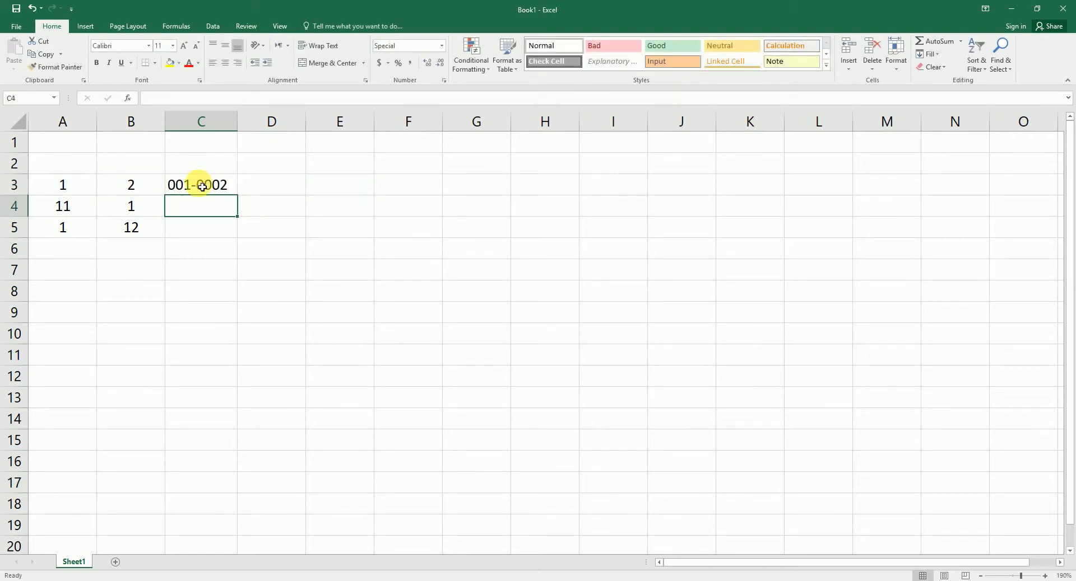
Fill the C3 formula down to C5, giving 011-0001 and 001-0012, and check against the post
{"action": "left_click", "coordinate": [203, 184]}
{"action": "left_click_drag", "start_coordinate": [239, 199], "coordinate": [239, 231]}
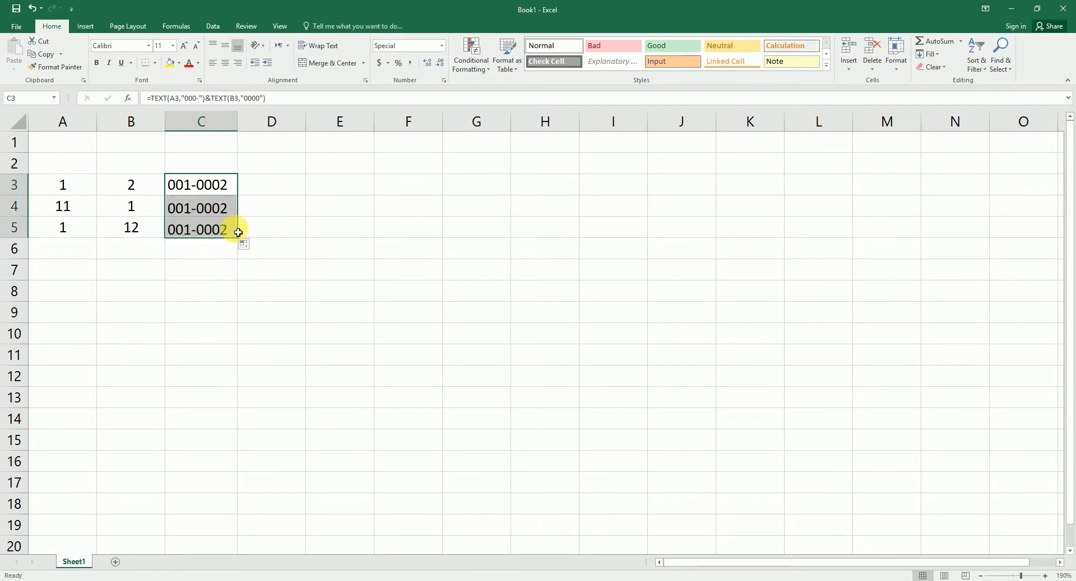
{"action": "left_click", "coordinate": [207, 232]}
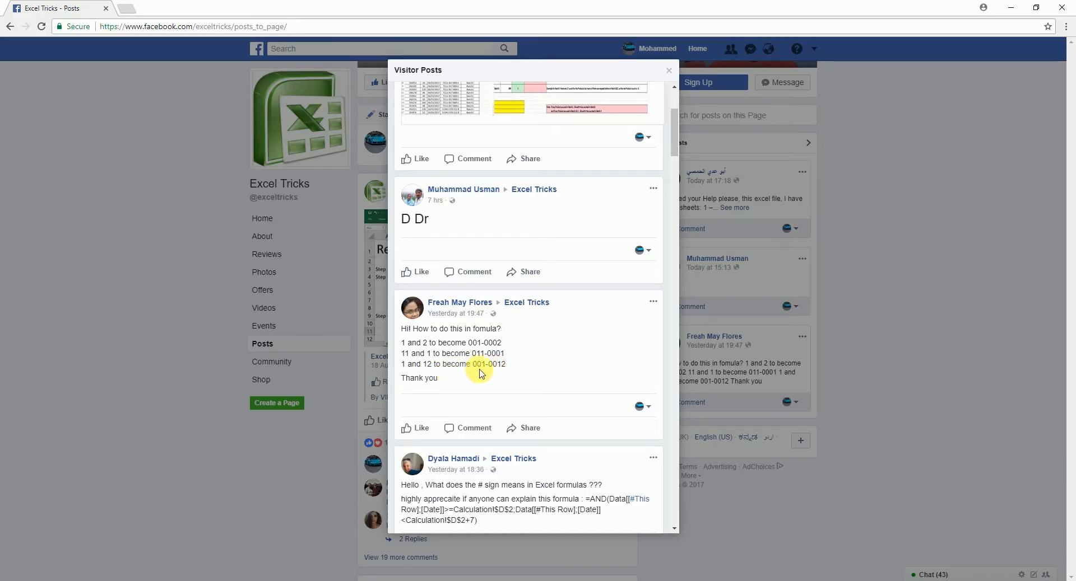
{"action": "left_click", "coordinate": [428, 579]}
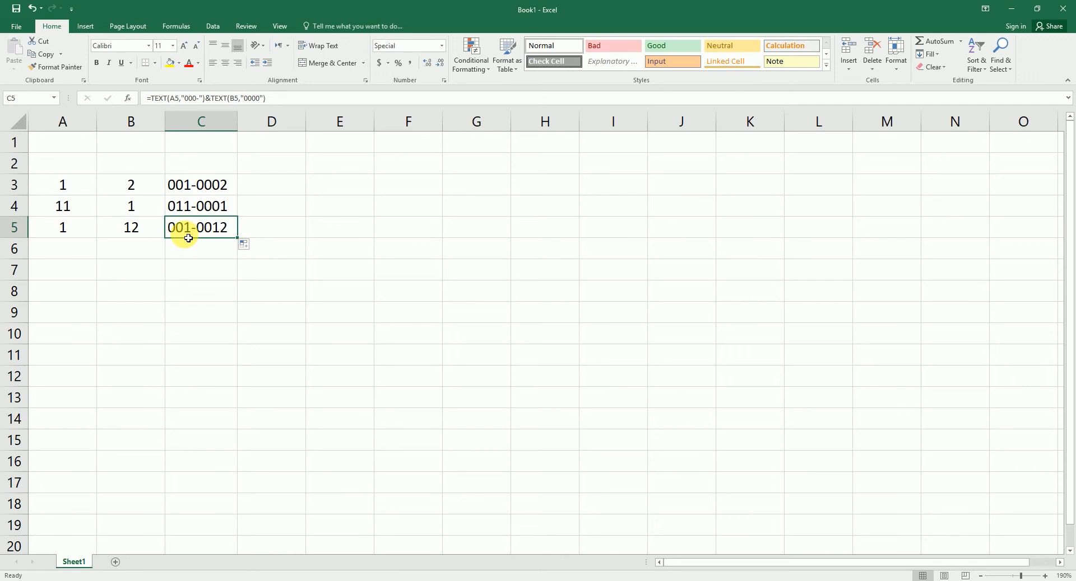
Edit C5's first format string to "0000-" so it reads 0001-0012
{"action": "left_click", "coordinate": [193, 98]}
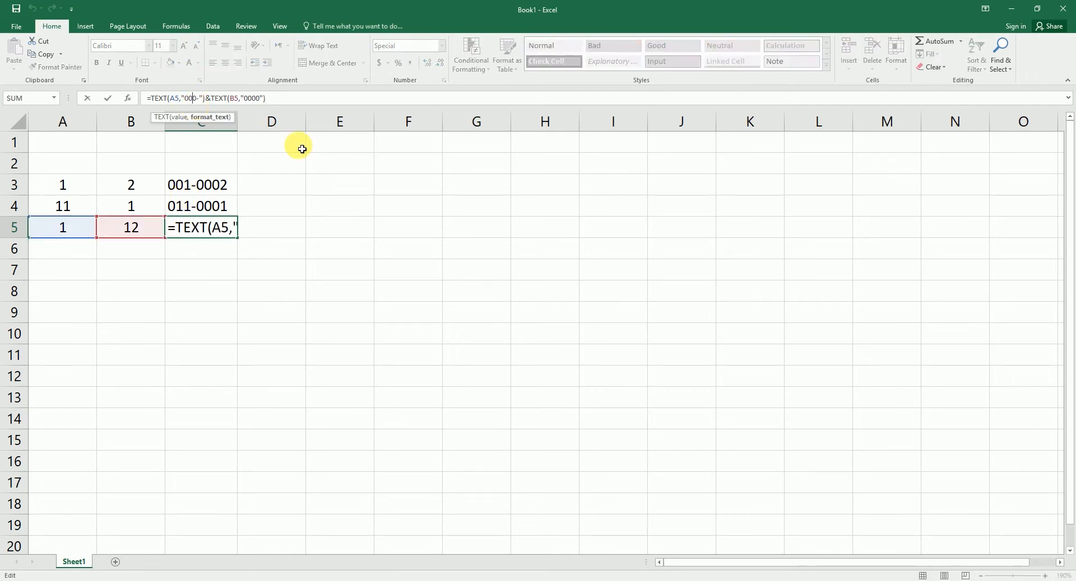
{"action": "type", "text": "0"}
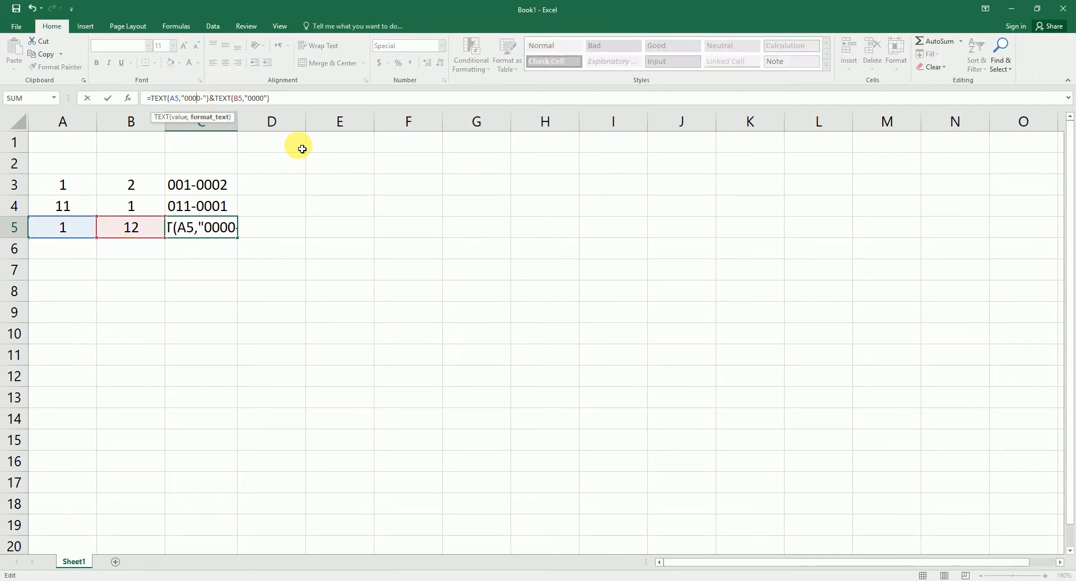
{"action": "key", "text": "Return"}
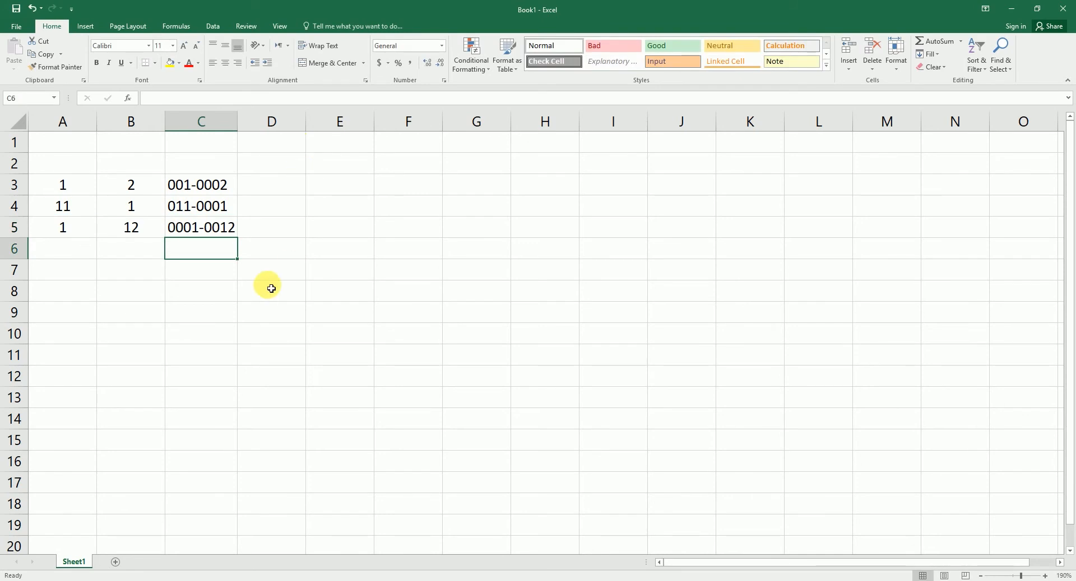